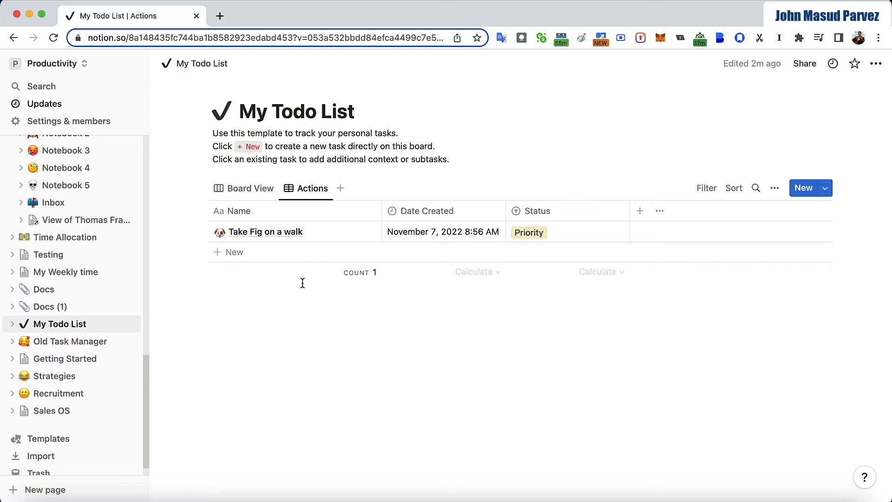
# Step: Add a task named "Morning routine" to the Actions table and delete it again
pyautogui.click(302, 252)
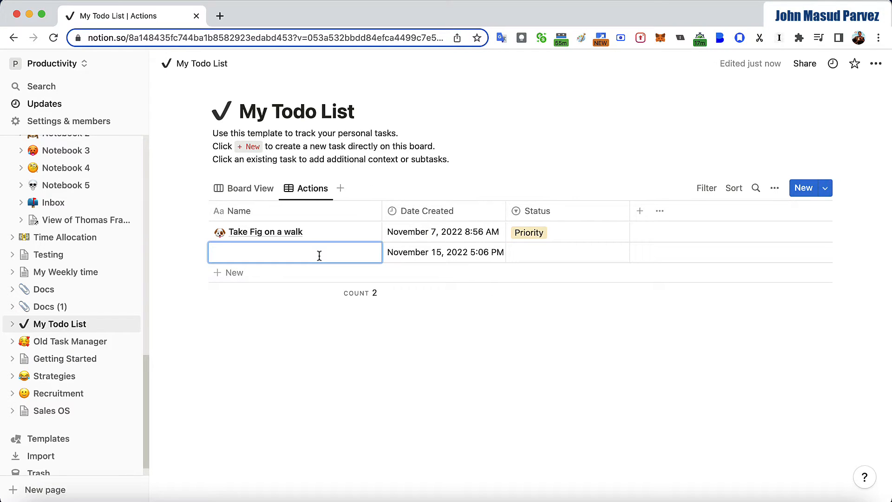
pyautogui.write('Morning t')
pyautogui.write('outine')
pyautogui.press('Return')
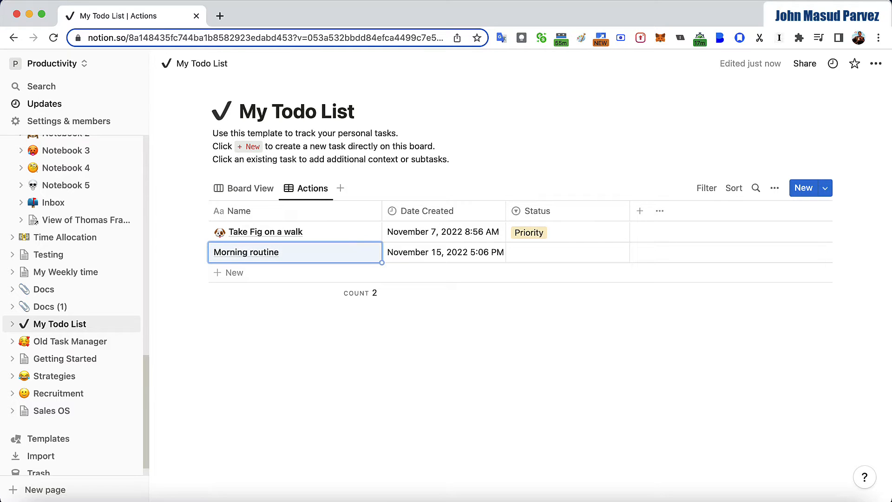
pyautogui.click(400, 372)
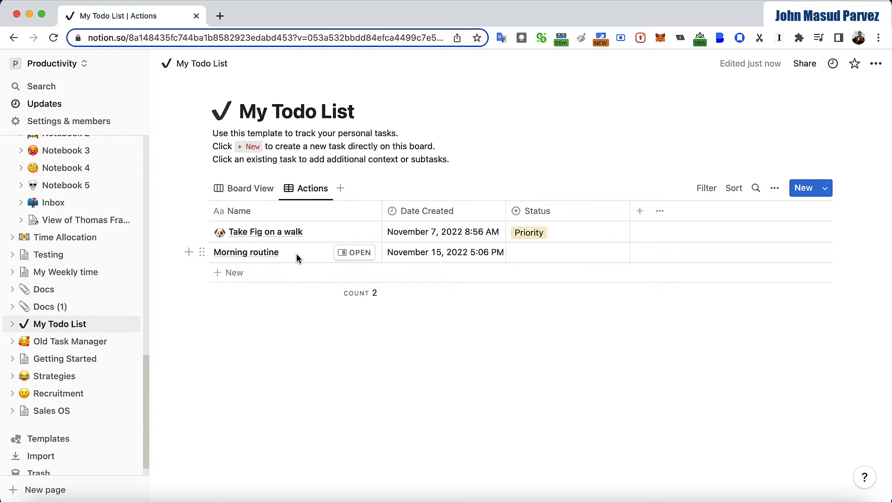
pyautogui.click(202, 253)
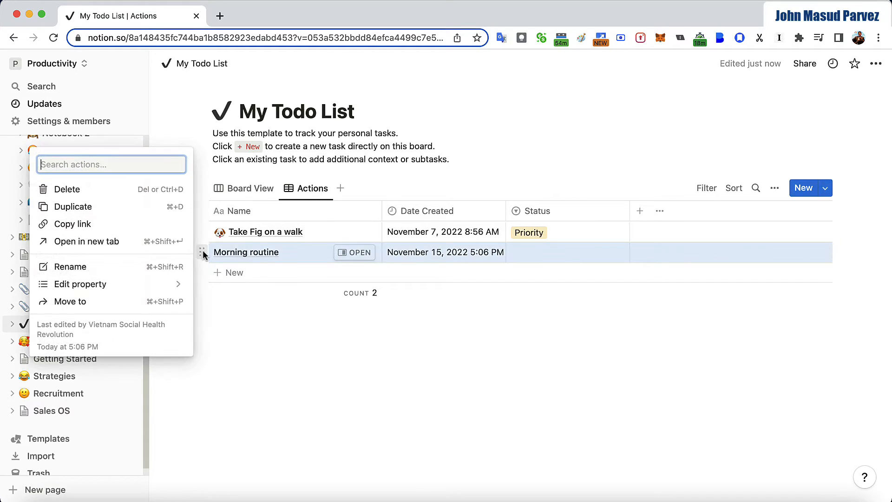
pyautogui.click(88, 191)
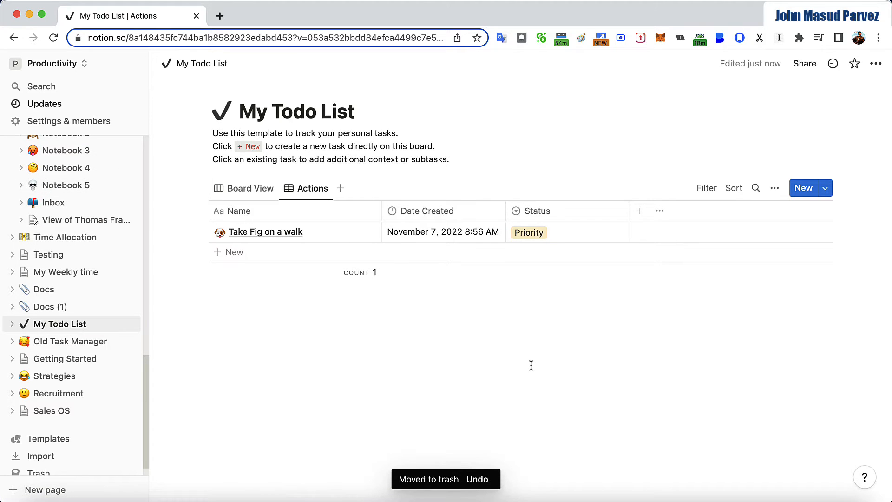
# Step: Create a new template for the My Todo List database and title it "Morning Routine"
pyautogui.click(826, 190)
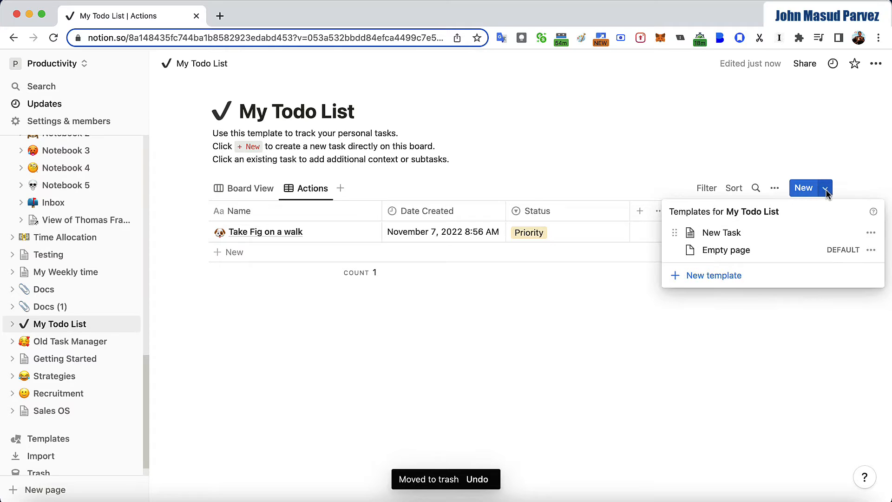
pyautogui.click(718, 282)
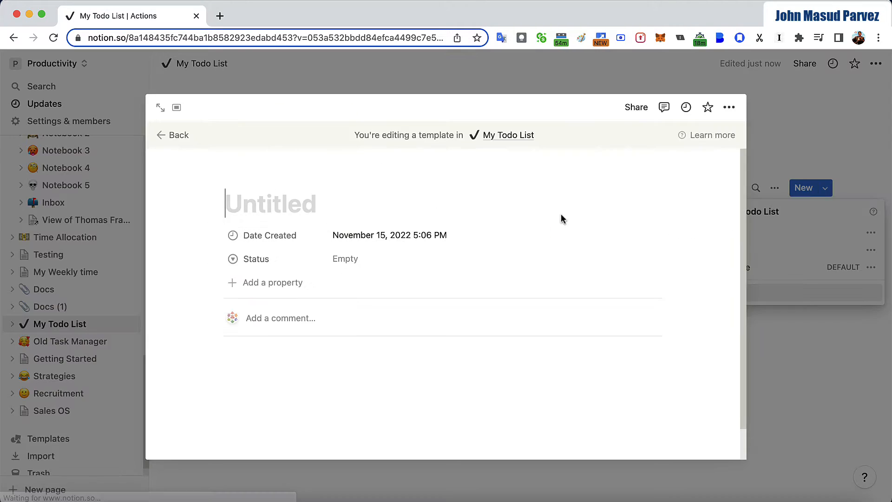
pyautogui.write('Morning Tourg')
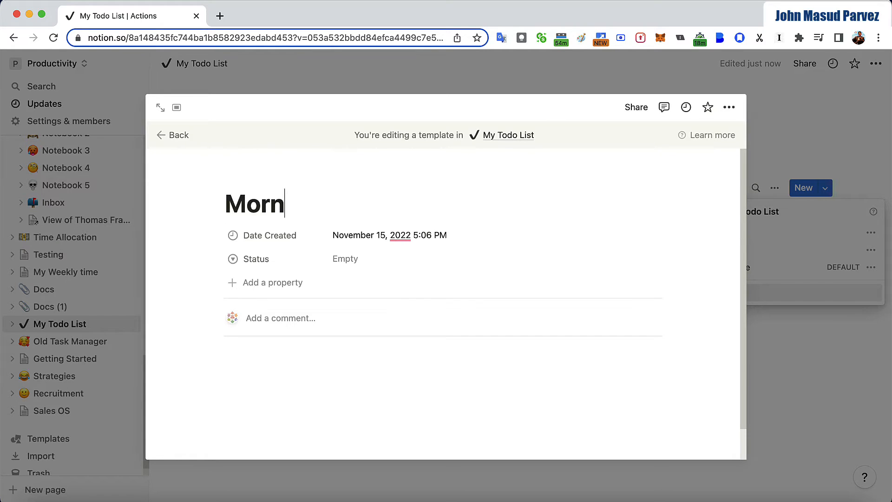
pyautogui.press('BackSpace')
pyautogui.press('BackSpace')
pyautogui.press('BackSpace')
pyautogui.press('BackSpace')
pyautogui.press('BackSpace')
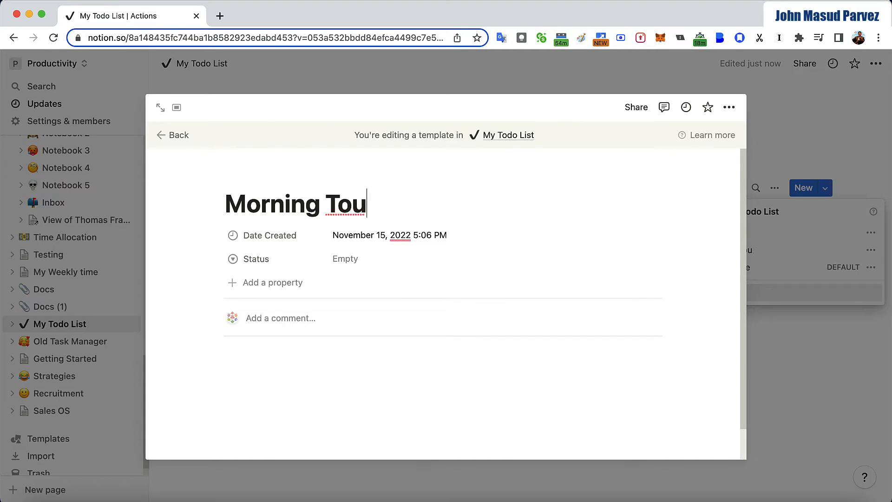
pyautogui.write('Routine')
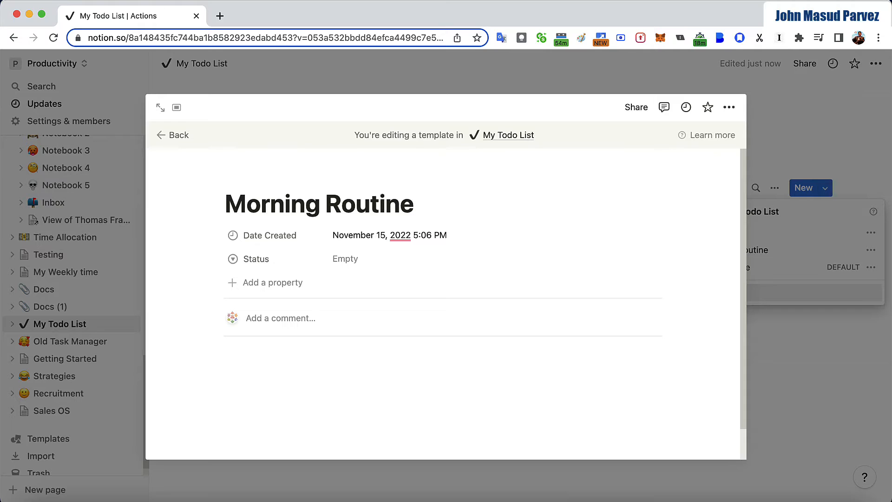
pyautogui.click(174, 135)
pyautogui.click(688, 378)
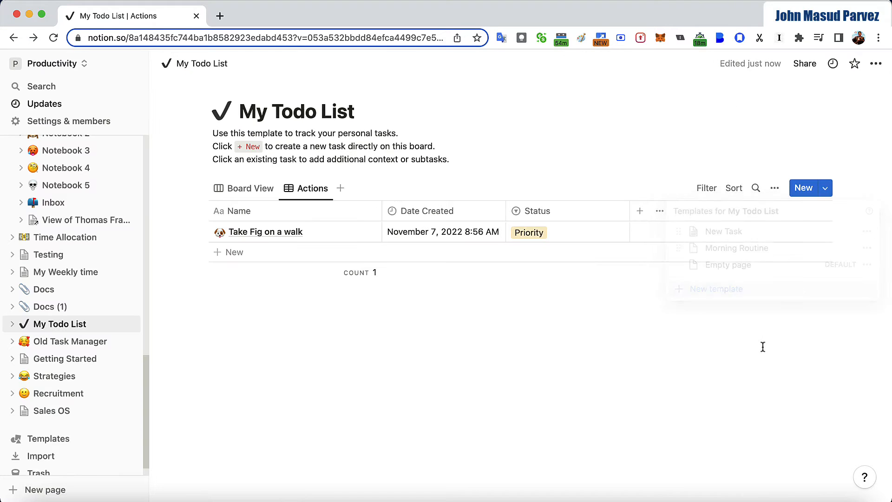
# Step: Set the Morning Routine template to repeat every week
pyautogui.click(827, 188)
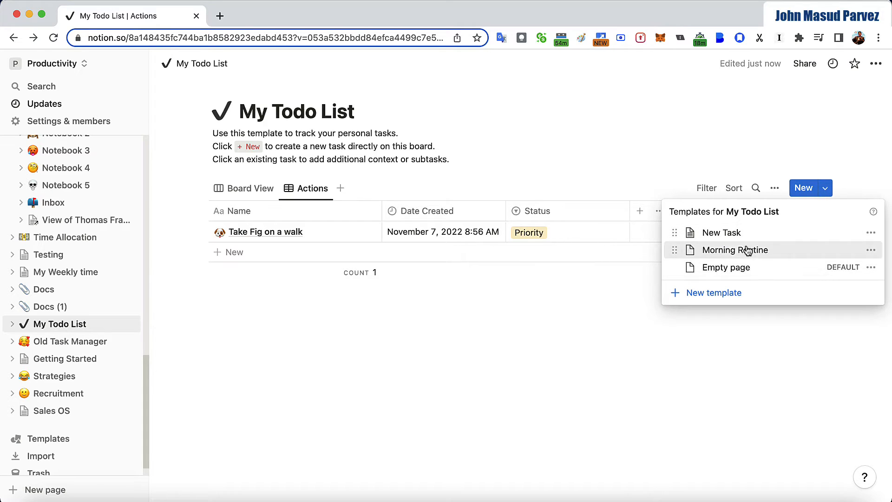
pyautogui.click(871, 251)
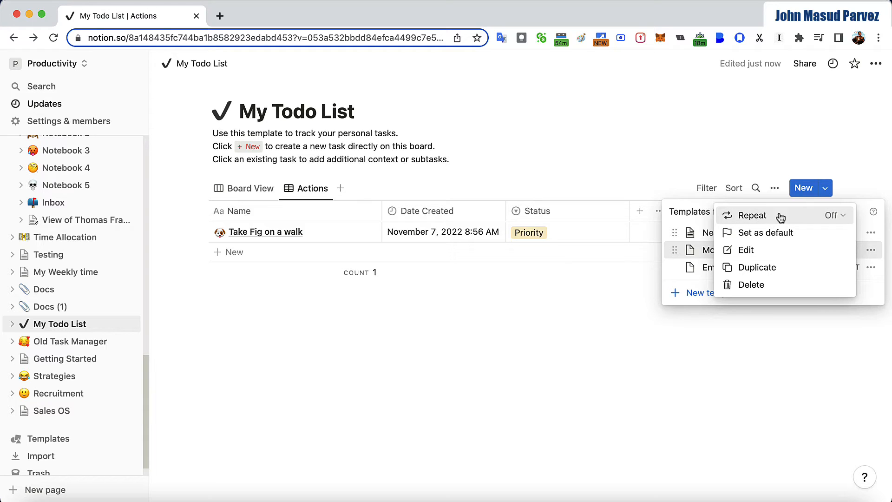
pyautogui.click(842, 216)
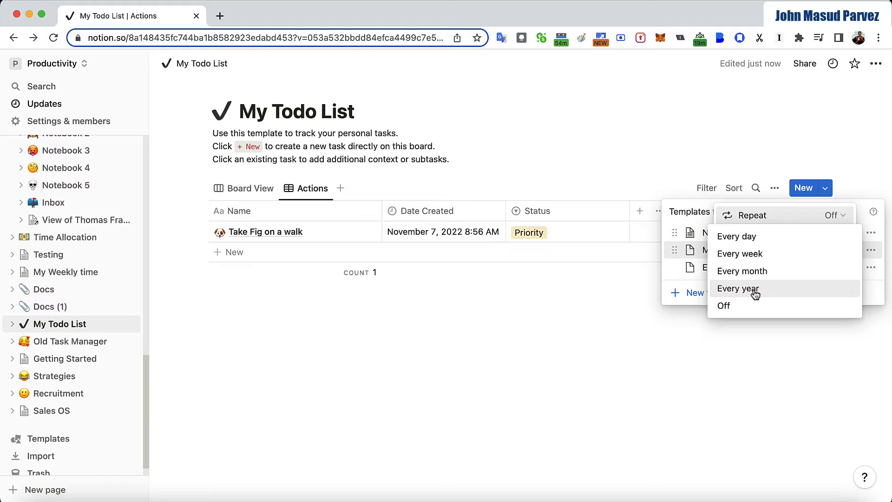
pyautogui.click(757, 254)
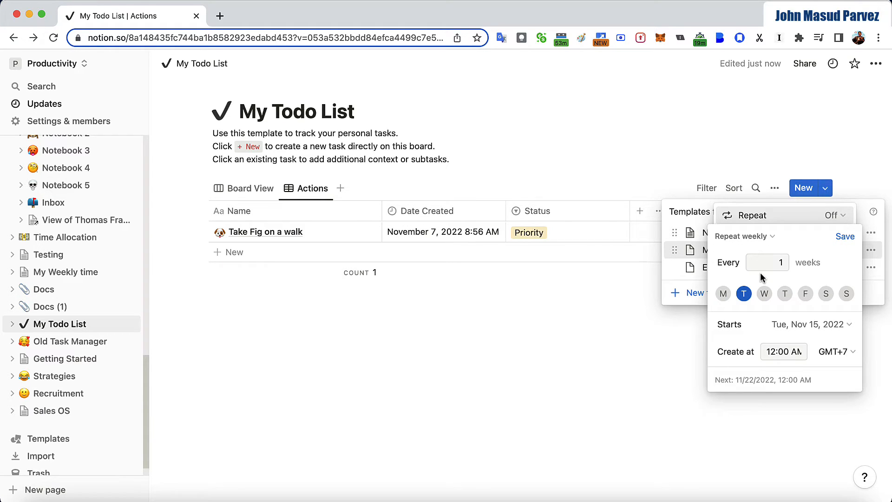
# Step: Try a repeat interval of 3 weeks for the Morning Routine template and return it to 1 week
pyautogui.doubleClick(783, 263)
pyautogui.write('2')
pyautogui.press('BackSpace')
pyautogui.write('3')
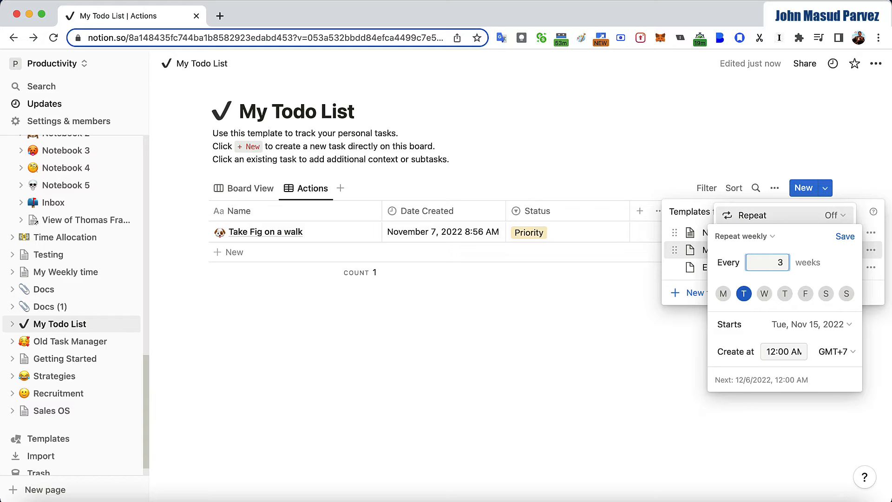
pyautogui.press('BackSpace')
pyautogui.write('1')
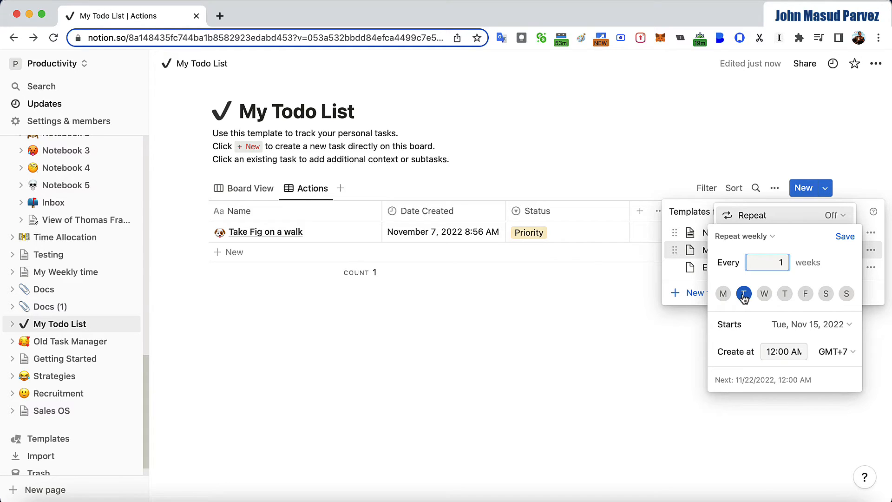
# Step: Add Friday to the template's repeat days and save the schedule with a creation time of 7:00 AM
pyautogui.click(806, 296)
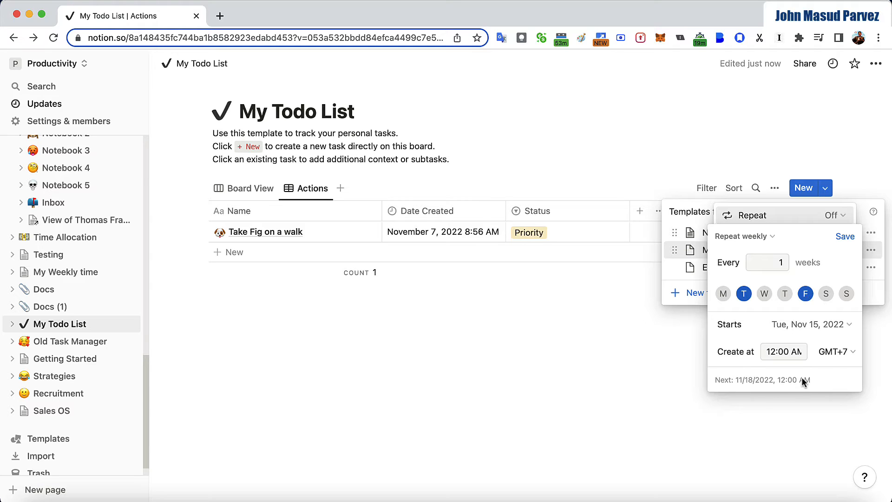
pyautogui.click(857, 356)
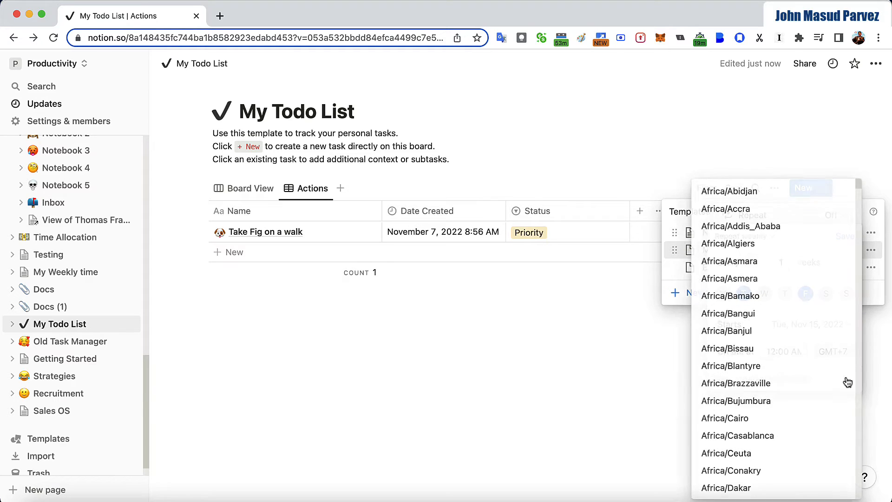
pyautogui.click(682, 301)
pyautogui.click(783, 353)
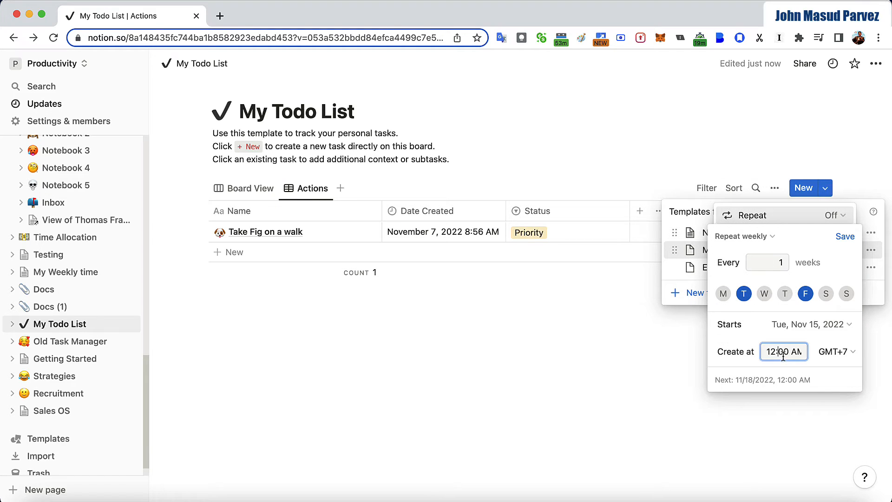
pyautogui.doubleClick(772, 353)
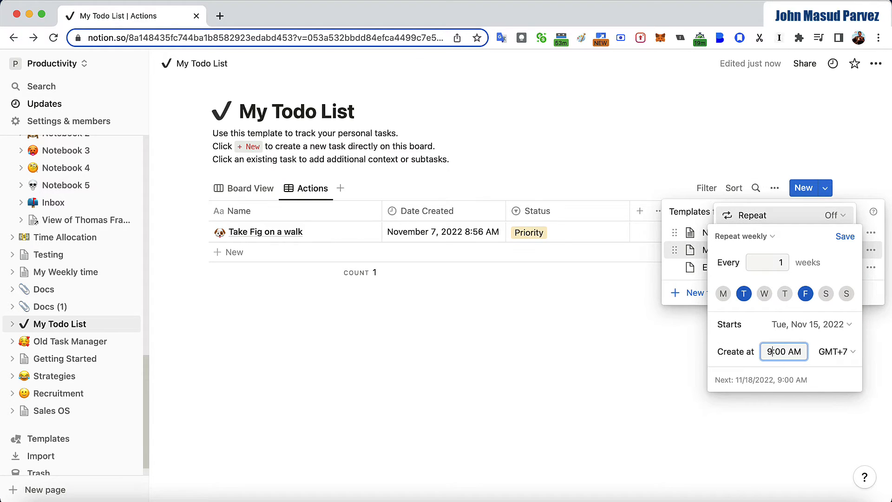
pyautogui.doubleClick(713, 366)
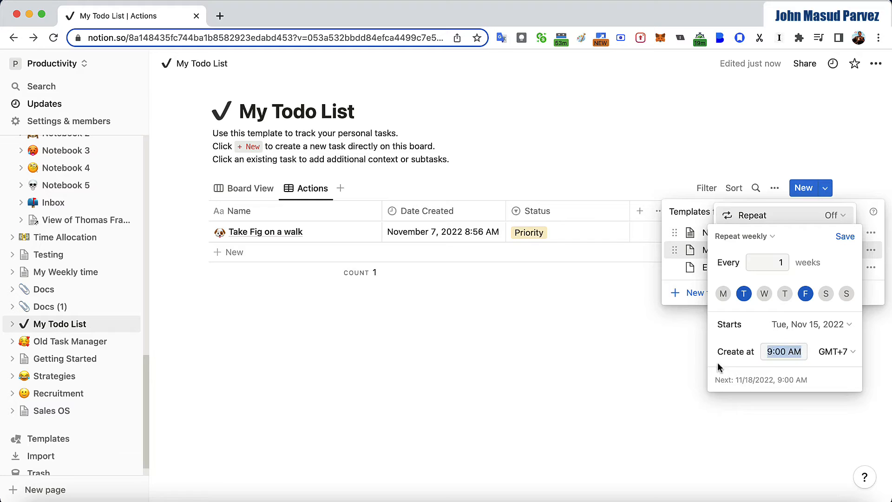
pyautogui.click(774, 352)
pyautogui.press('BackSpace')
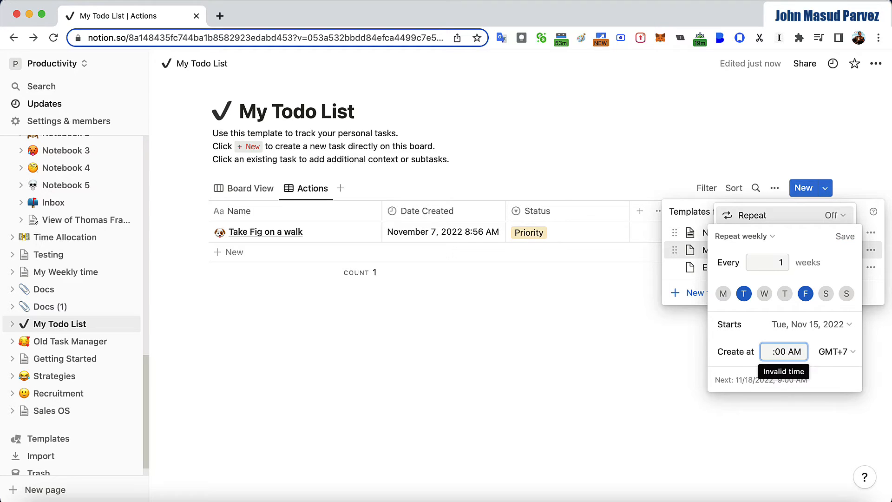
pyautogui.write('7')
pyautogui.click(719, 370)
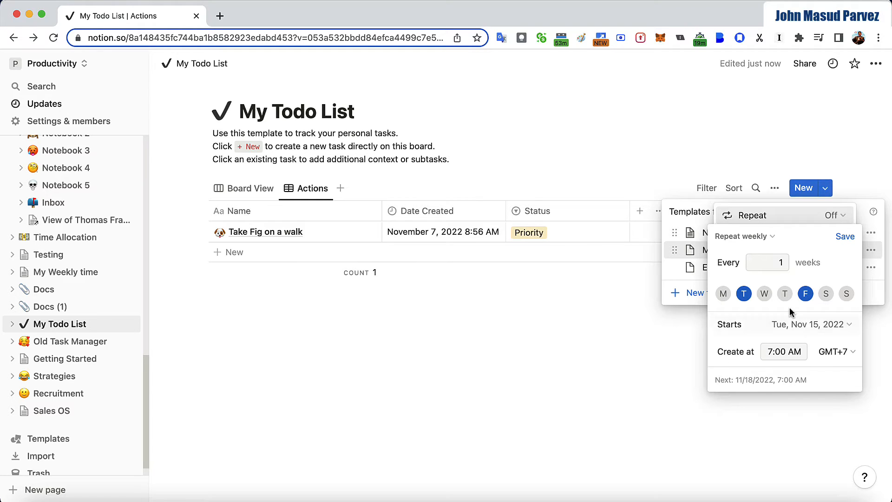
pyautogui.click(846, 237)
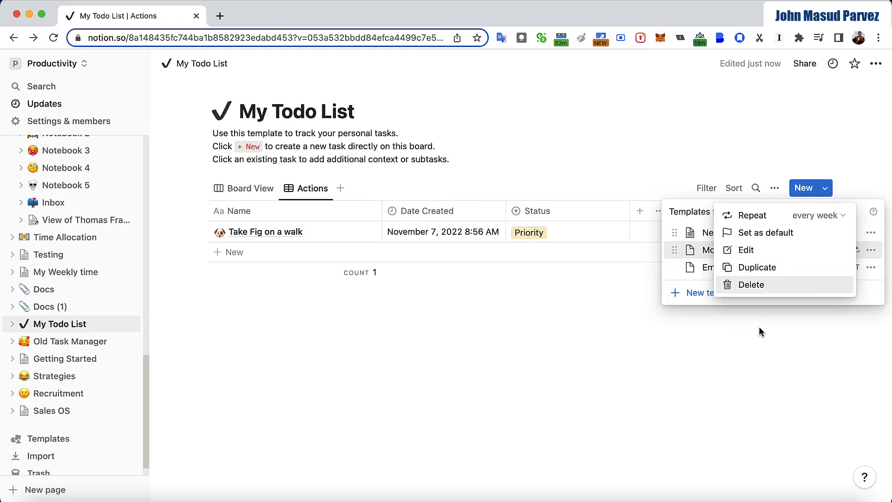
pyautogui.click(668, 305)
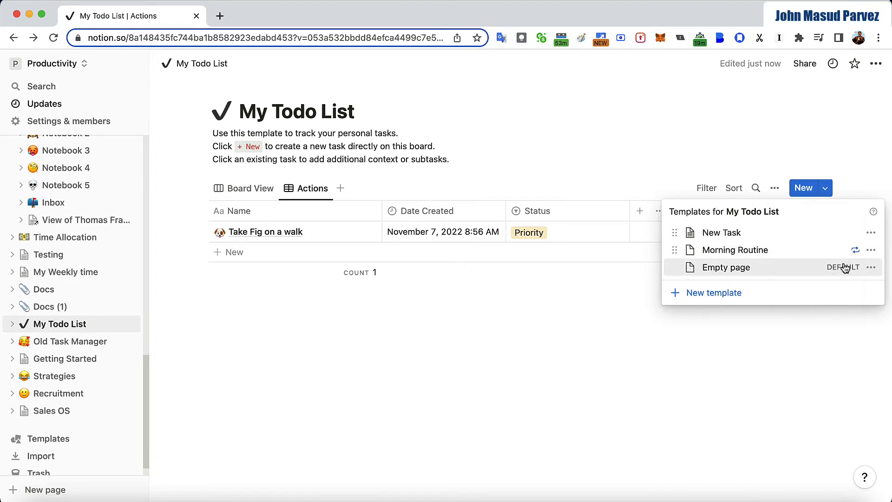
# Step: Set the Morning Routine template's repeat start date to Wed, Nov 23, 2022 and save the schedule
pyautogui.click(871, 252)
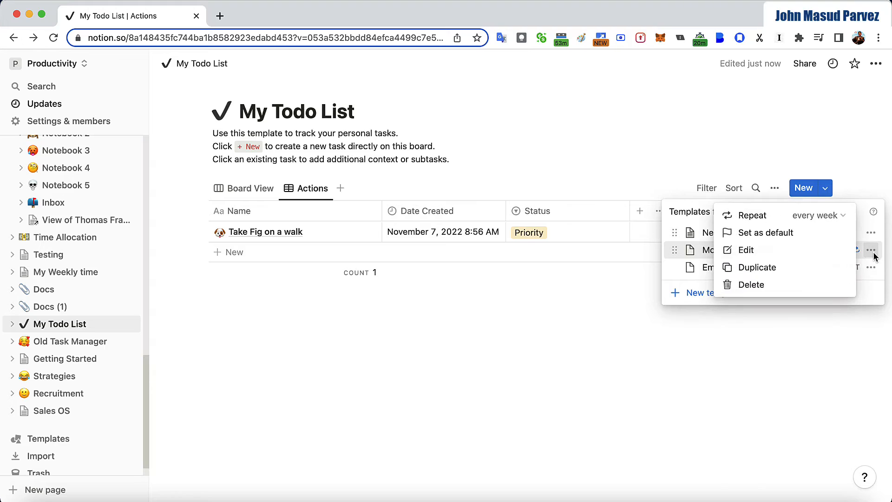
pyautogui.click(842, 216)
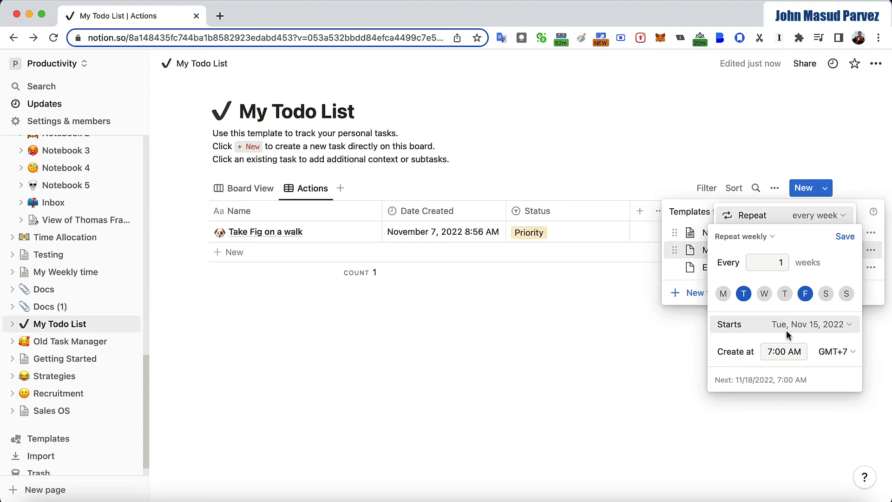
pyautogui.click(847, 325)
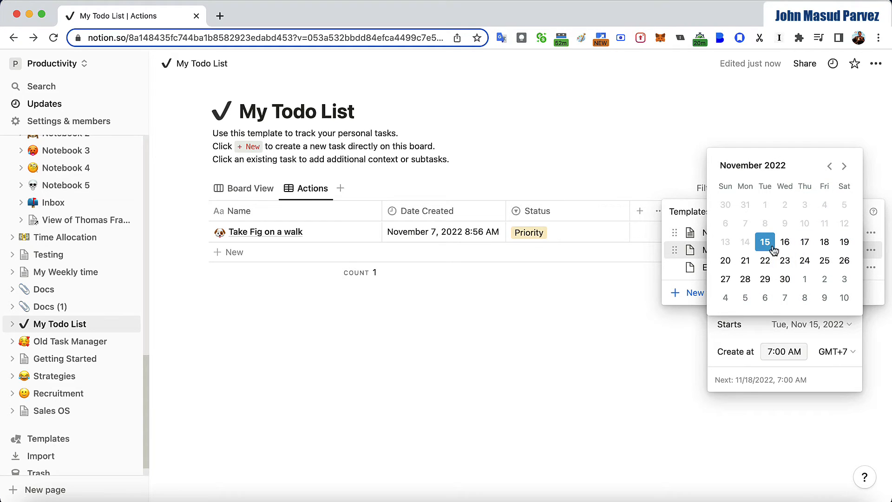
pyautogui.click(784, 263)
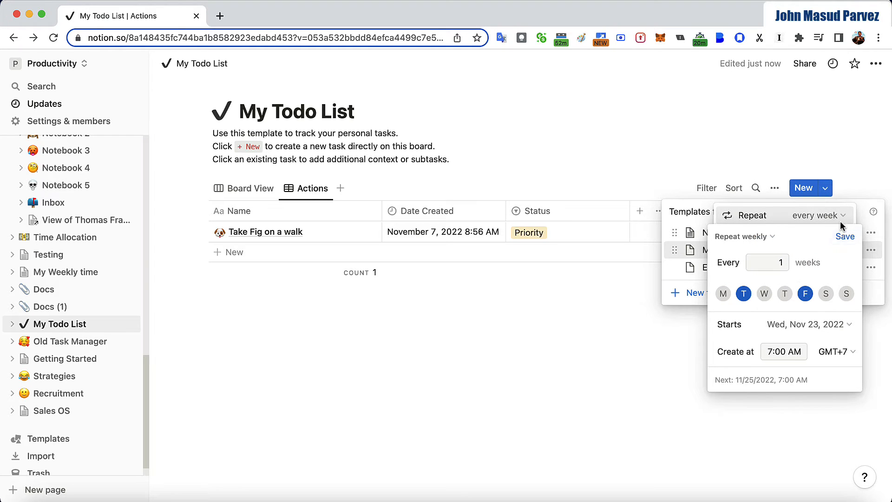
pyautogui.click(844, 237)
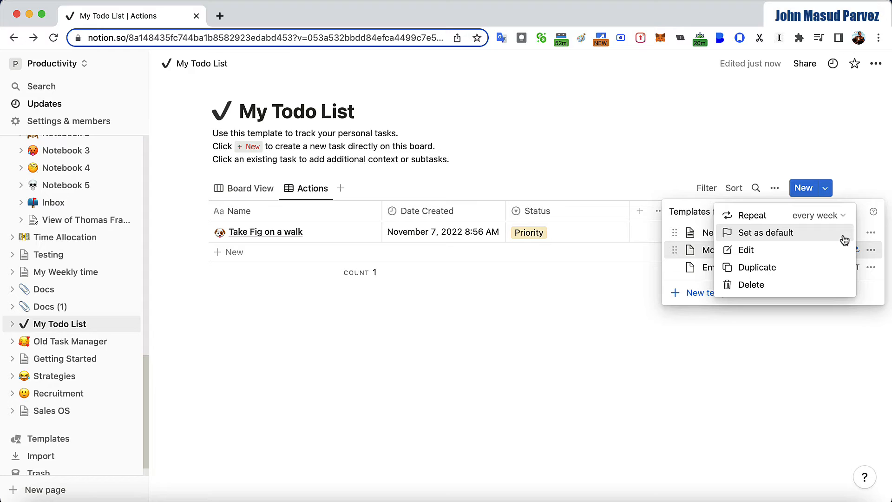
pyautogui.click(675, 302)
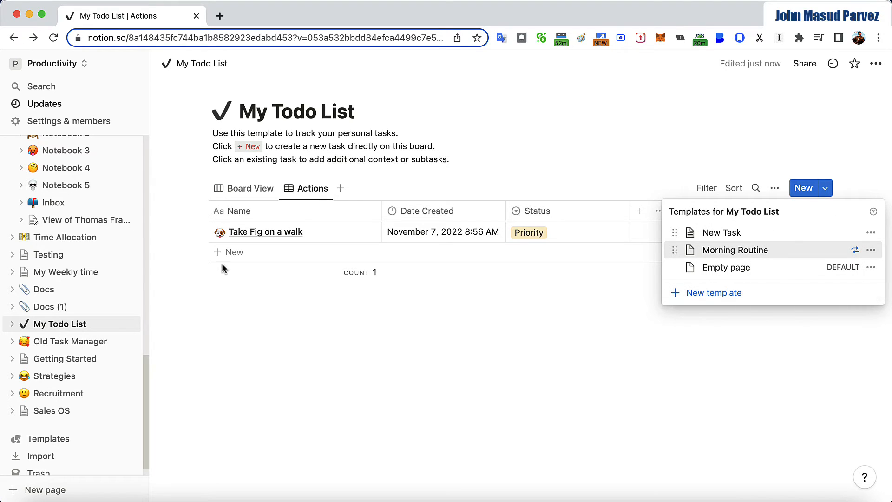
pyautogui.click(446, 327)
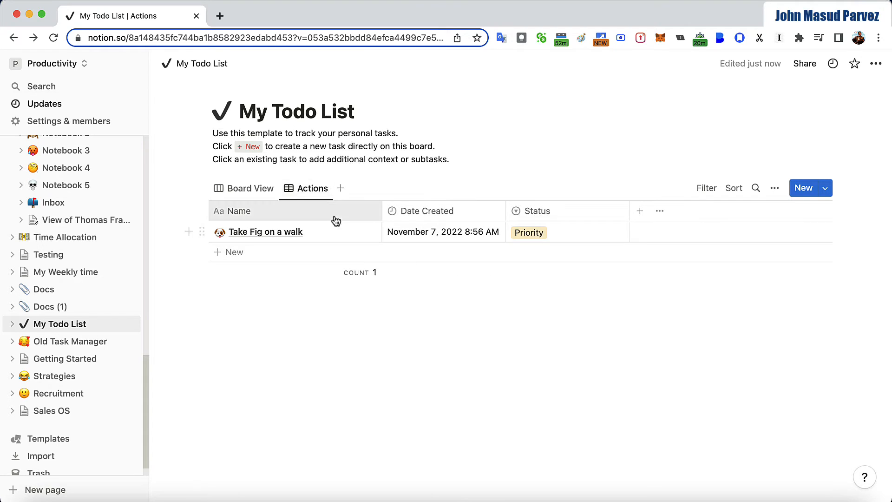
# Step: Duplicate the Actions view of the My Todo List database
pyautogui.click(309, 191)
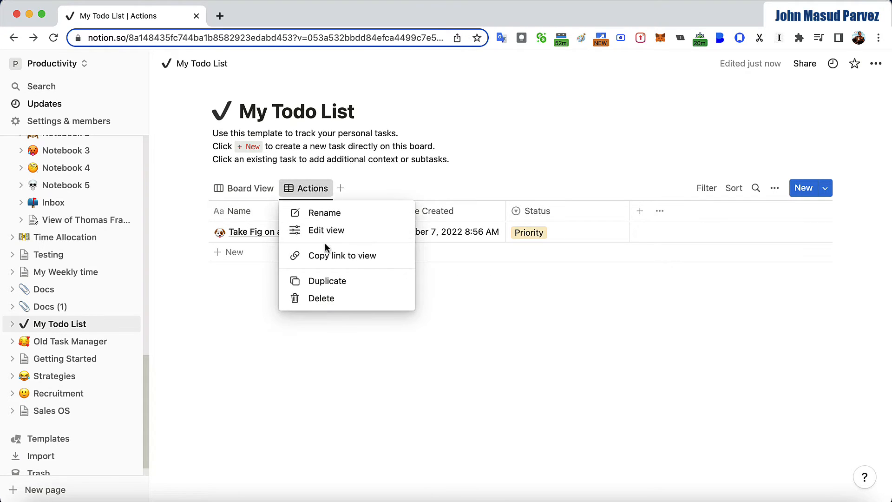
pyautogui.click(328, 281)
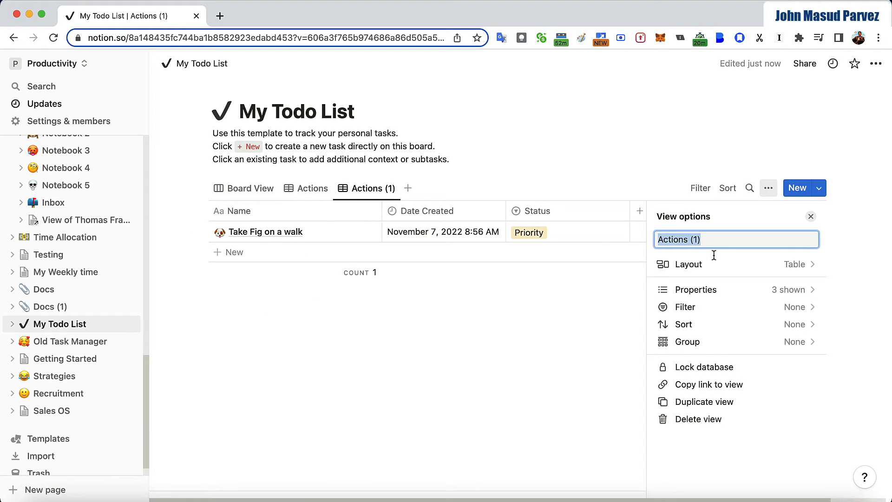
# Step: Name the duplicated view Today and make it the first view of the My Todo List database
pyautogui.write('Today')
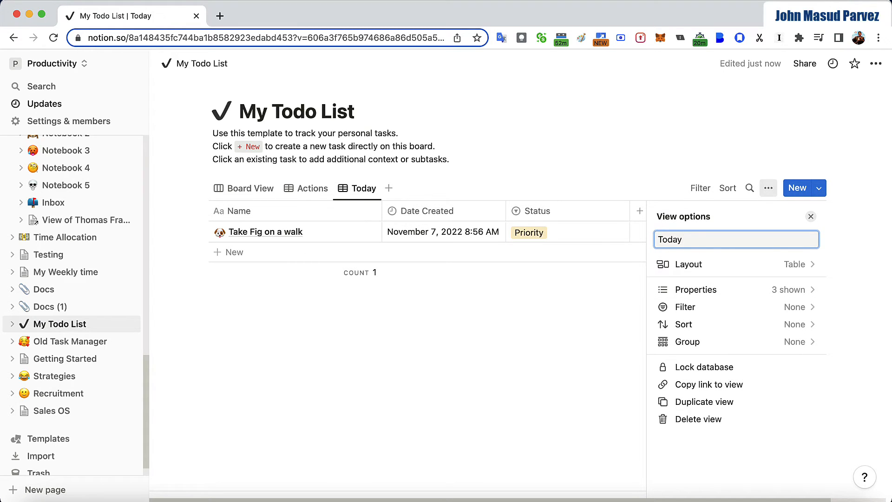
pyautogui.click(602, 294)
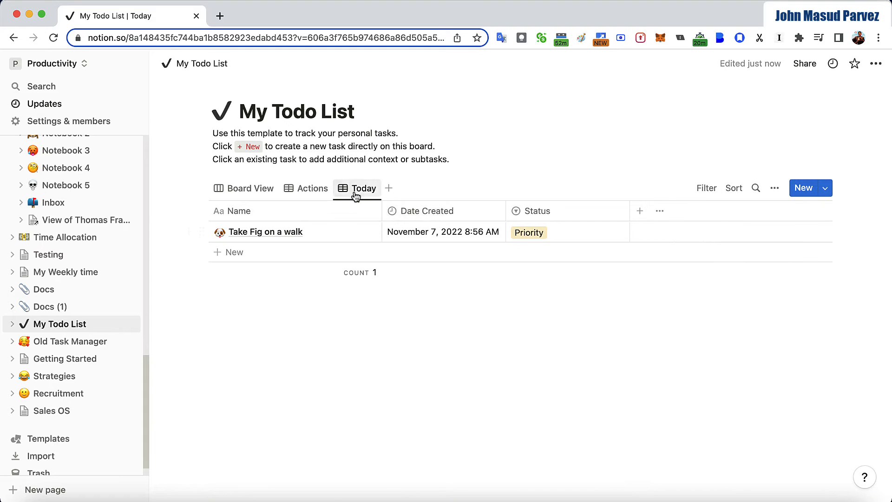
pyautogui.moveTo(353, 191); pyautogui.dragTo(247, 210)
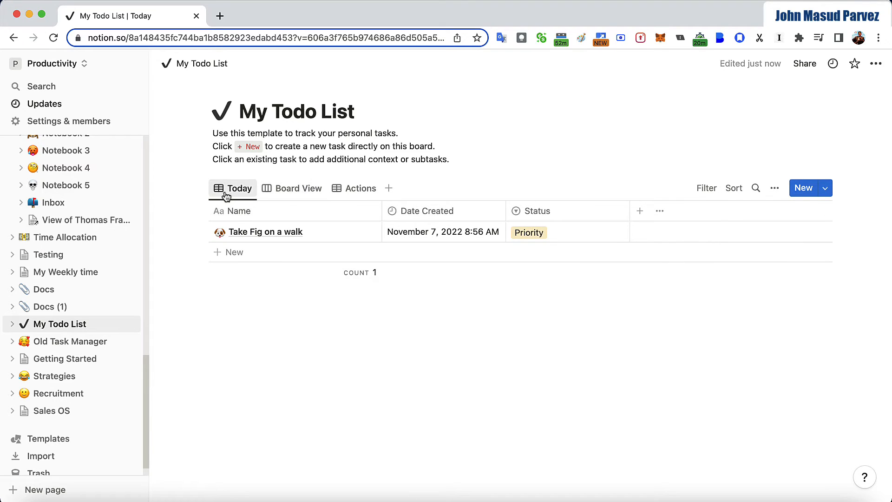
pyautogui.click(228, 193)
# Step: Filter the Today view to show only tasks whose Date Created is Today
pyautogui.click(416, 223)
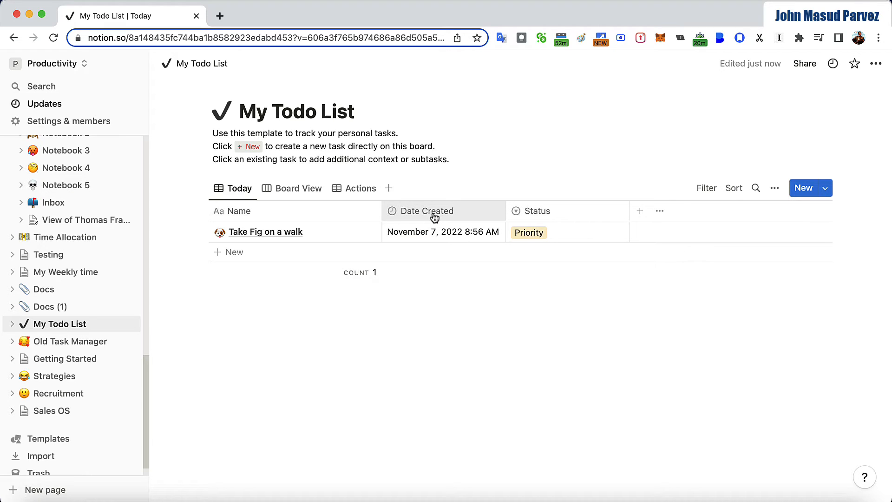
pyautogui.click(434, 216)
pyautogui.click(420, 335)
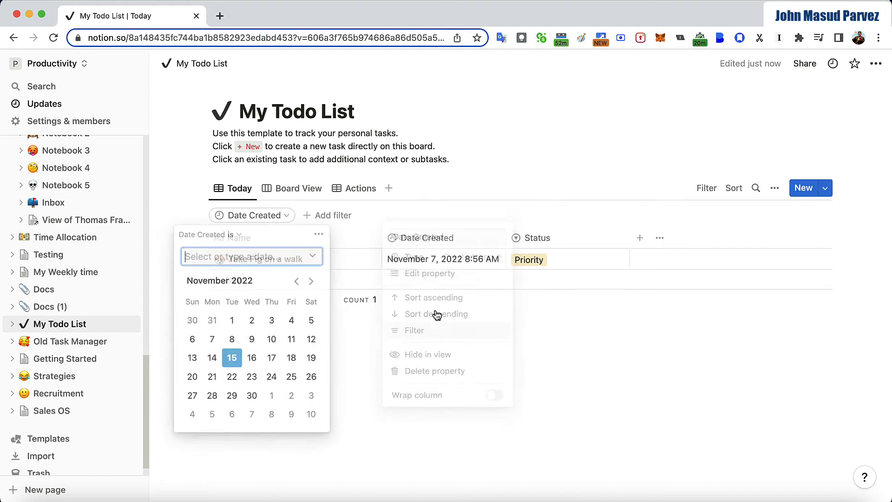
pyautogui.click(236, 234)
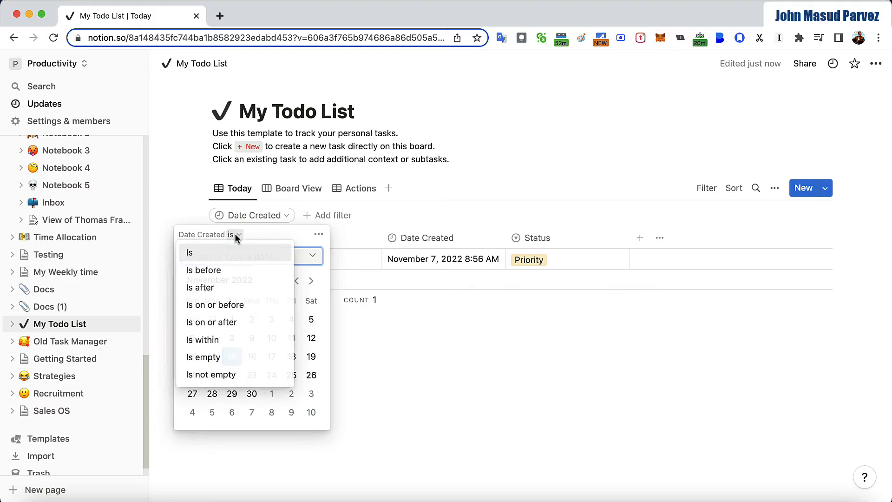
pyautogui.click(309, 258)
pyautogui.click(311, 257)
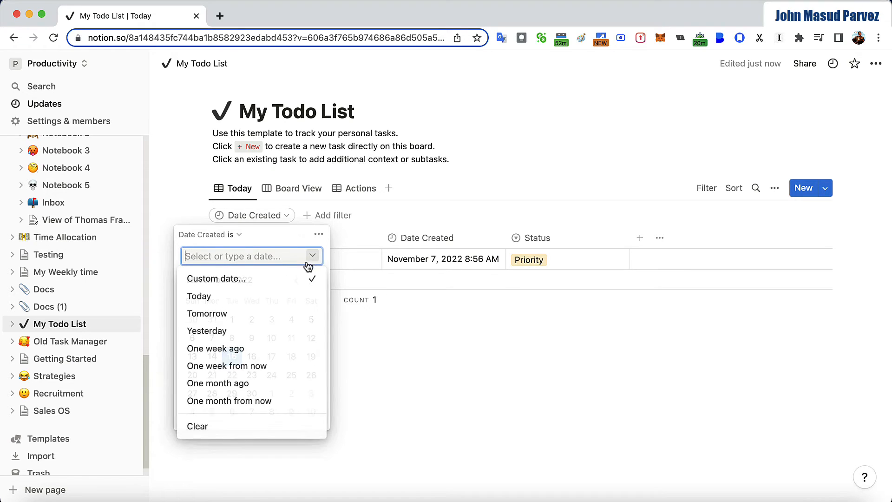
pyautogui.click(204, 297)
pyautogui.click(483, 365)
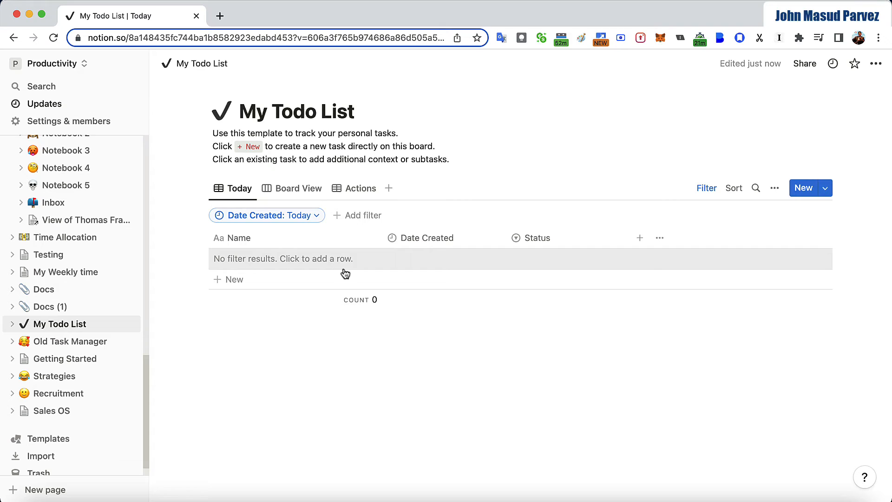
# Step: Create a new My Todo List template titled "The gratitude of the Day" and return to the database
pyautogui.click(828, 190)
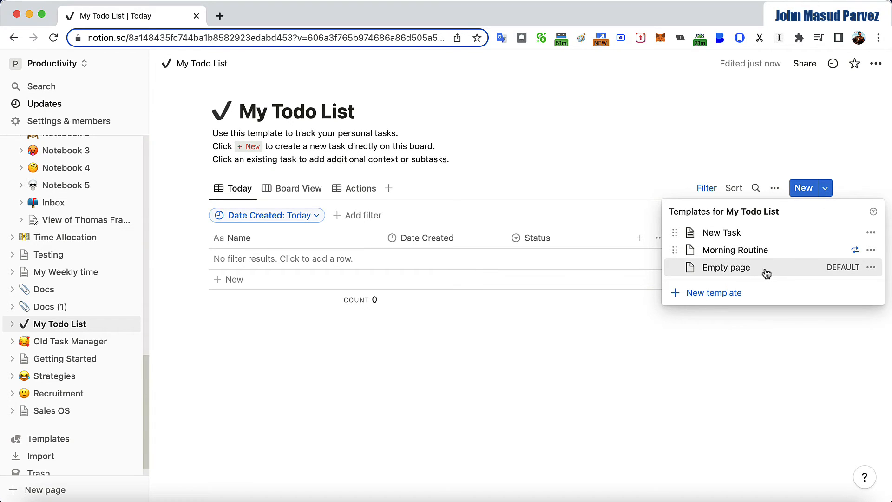
pyautogui.click(704, 294)
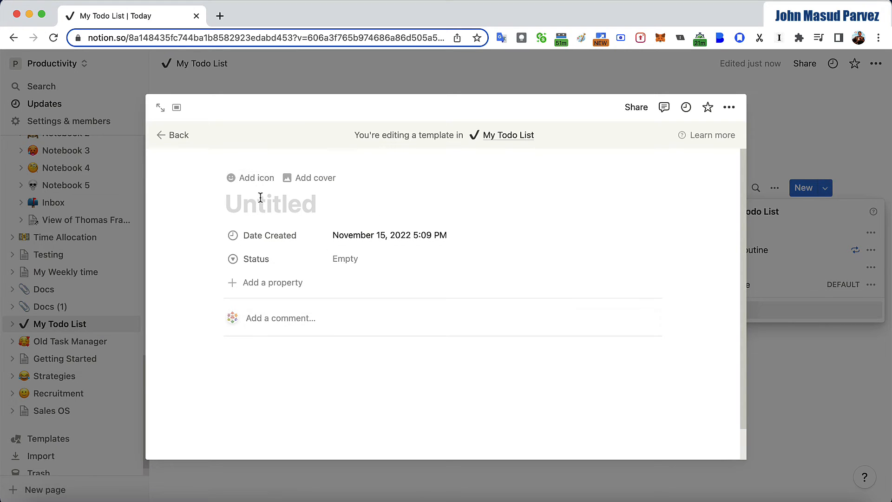
pyautogui.write('E')
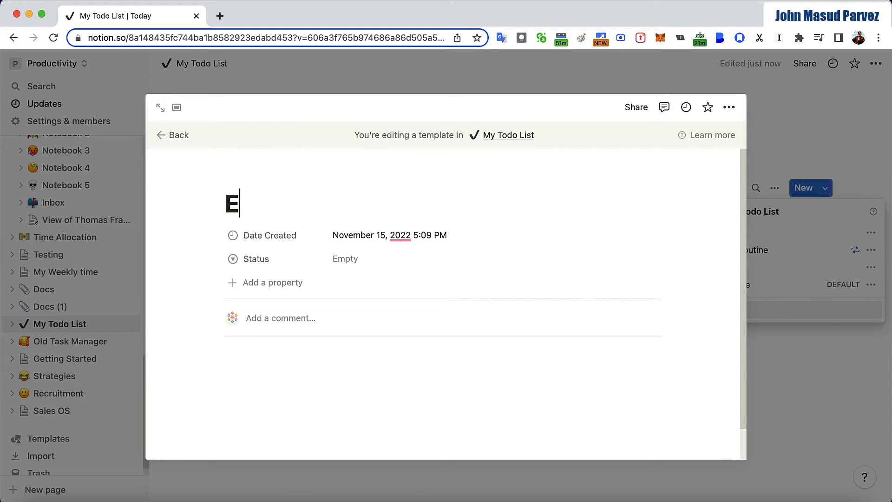
pyautogui.write('v')
pyautogui.press('BackSpace')
pyautogui.press('BackSpace')
pyautogui.write('Gradu')
pyautogui.press('BackSpace')
pyautogui.press('BackSpace')
pyautogui.write('titud')
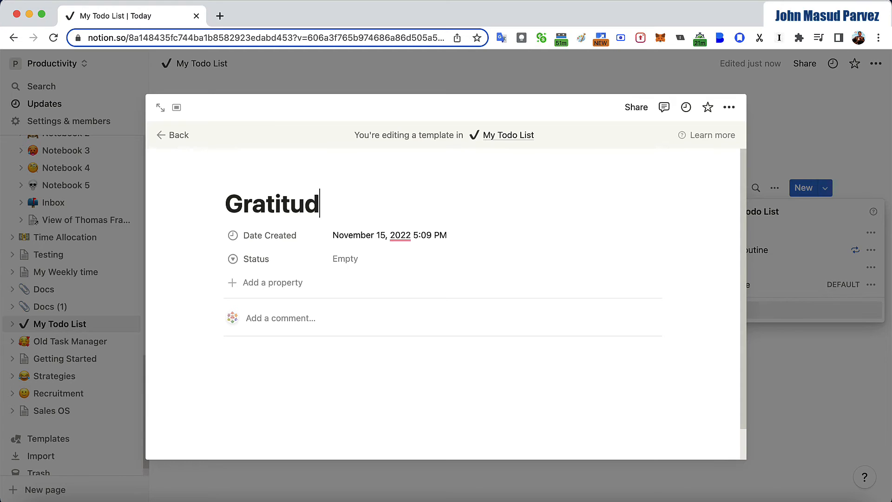
pyautogui.write('e of the Day')
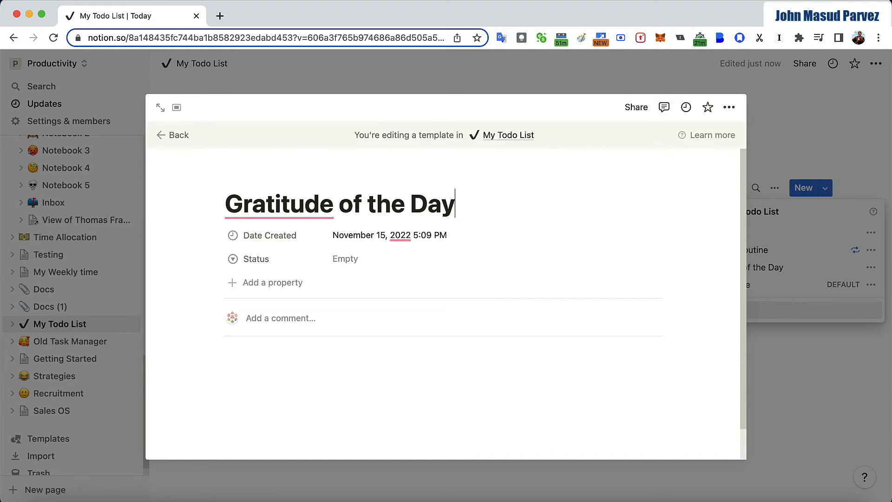
pyautogui.moveTo(279, 206)
pyautogui.click(274, 245)
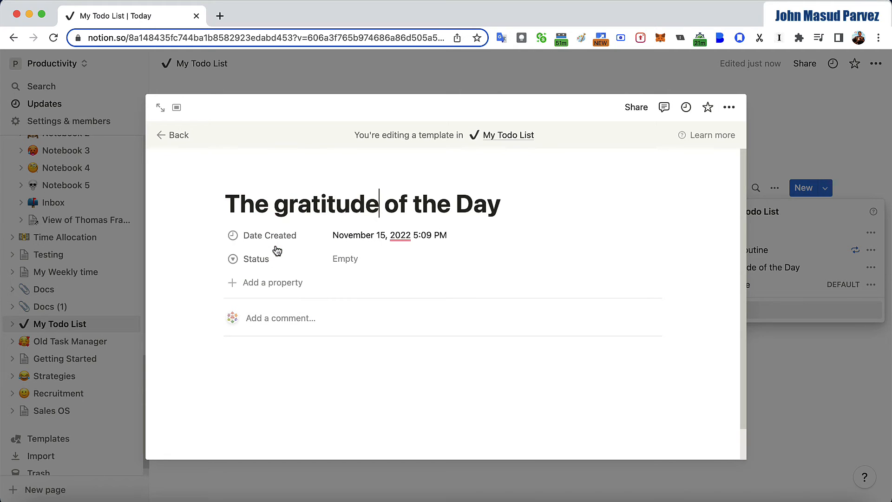
pyautogui.click(172, 136)
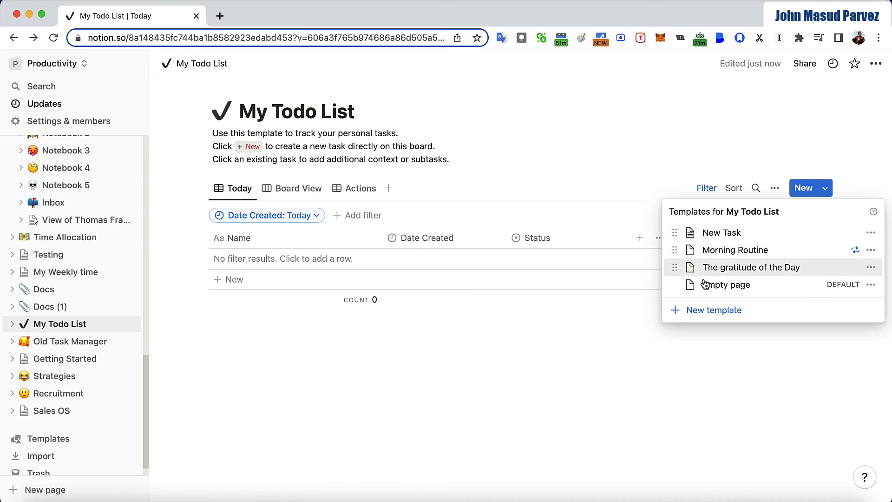
# Step: Set The gratitude of the Day template to repeat every 1 day with a creation time of 9:00 PM, and save the schedule
pyautogui.click(871, 268)
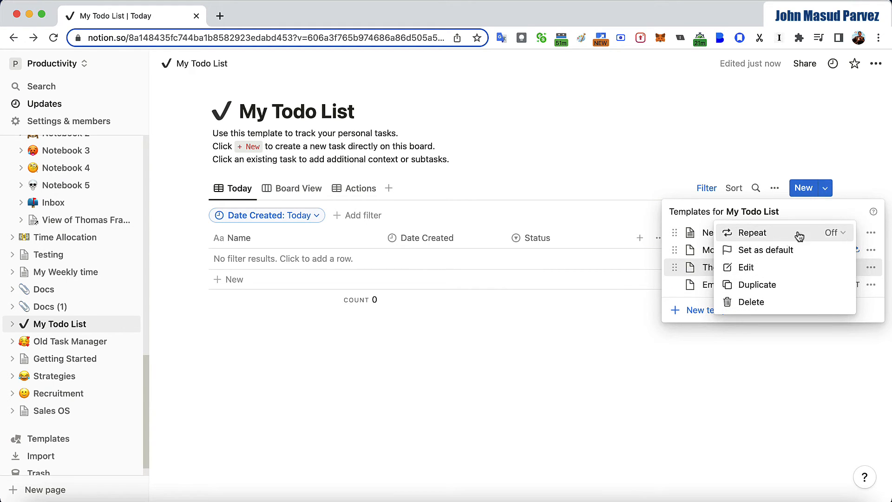
pyautogui.click(840, 233)
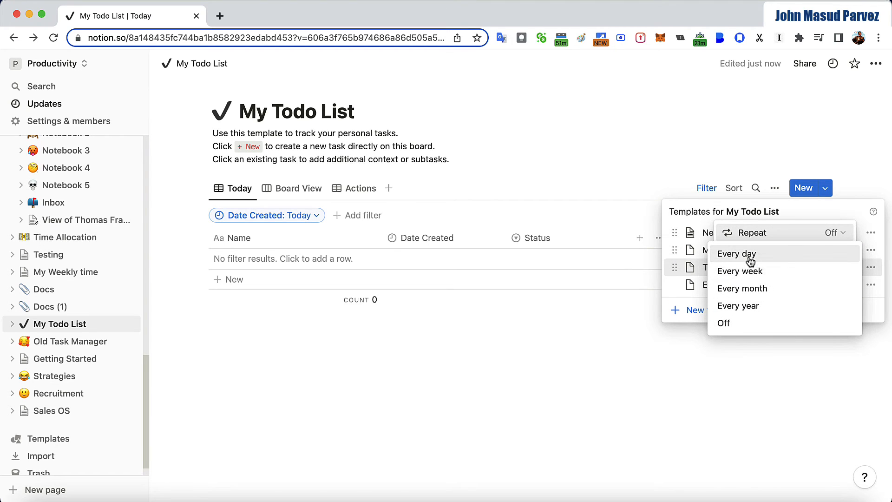
pyautogui.click(750, 261)
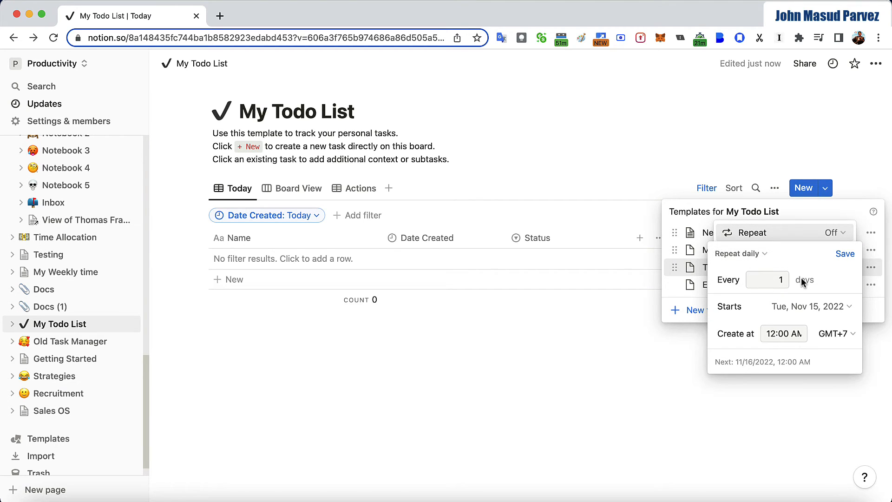
pyautogui.click(772, 335)
pyautogui.doubleClick(772, 335)
pyautogui.write('9')
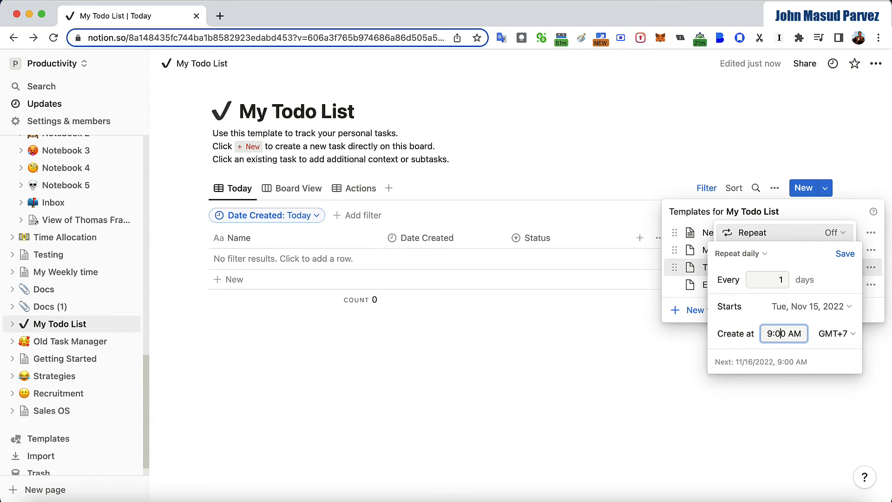
pyautogui.press('Delete')
pyautogui.write('P')
pyautogui.click(729, 347)
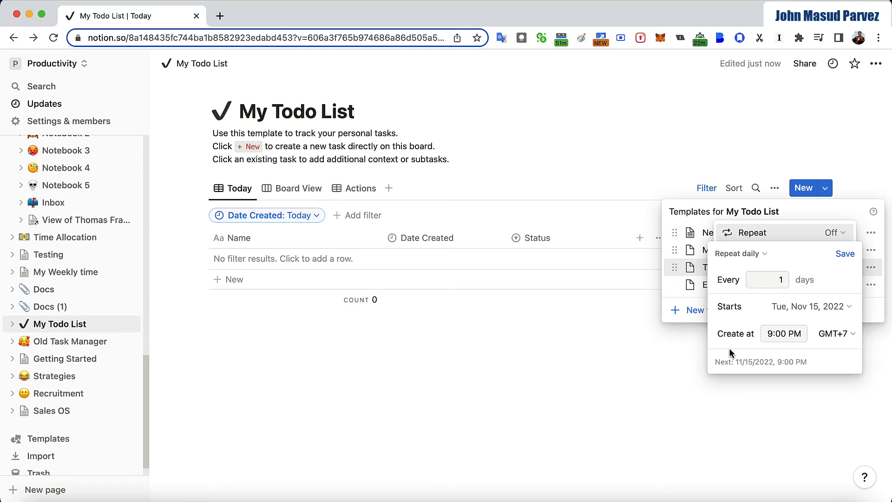
pyautogui.click(846, 254)
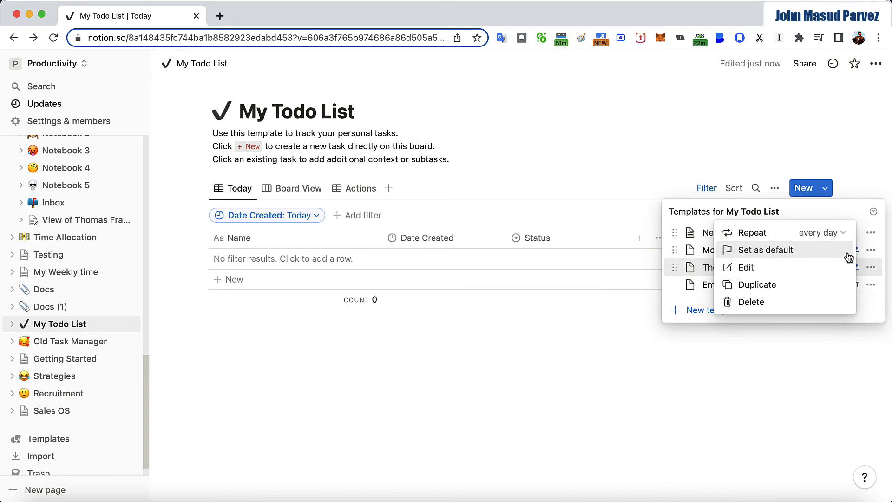
pyautogui.click(665, 321)
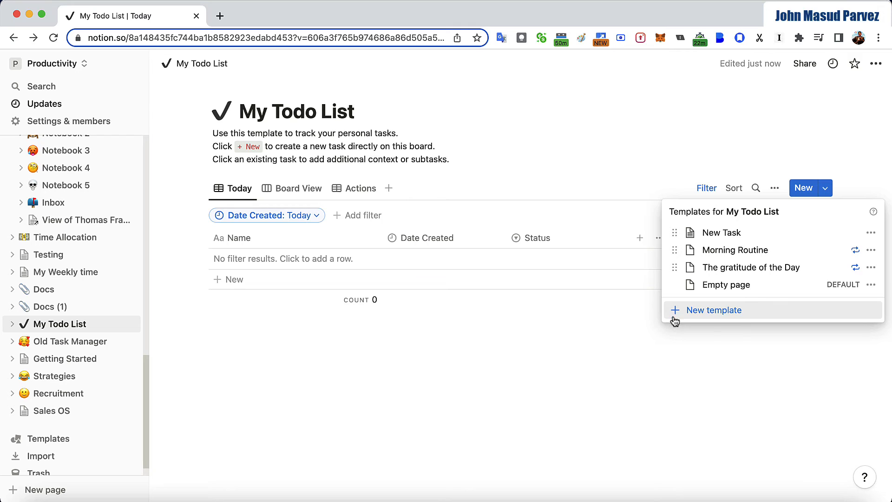
# Step: Turn off the repeat schedule of the Morning Routine template
pyautogui.click(870, 253)
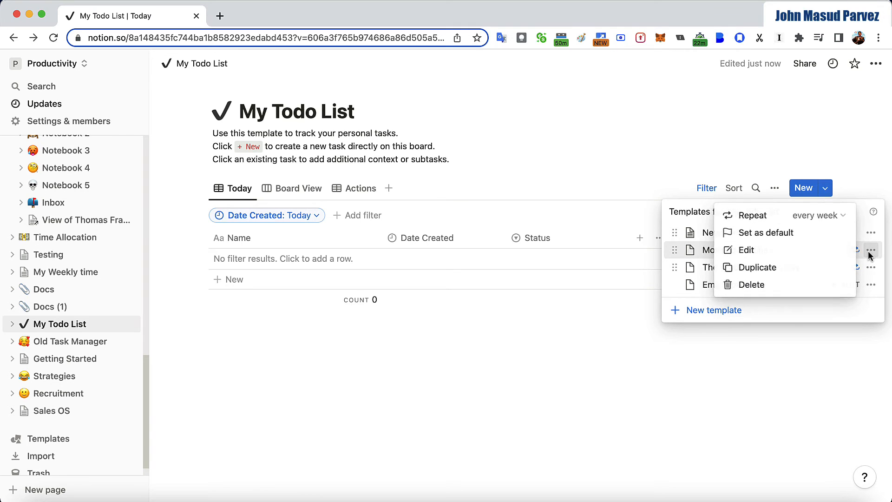
pyautogui.click(845, 219)
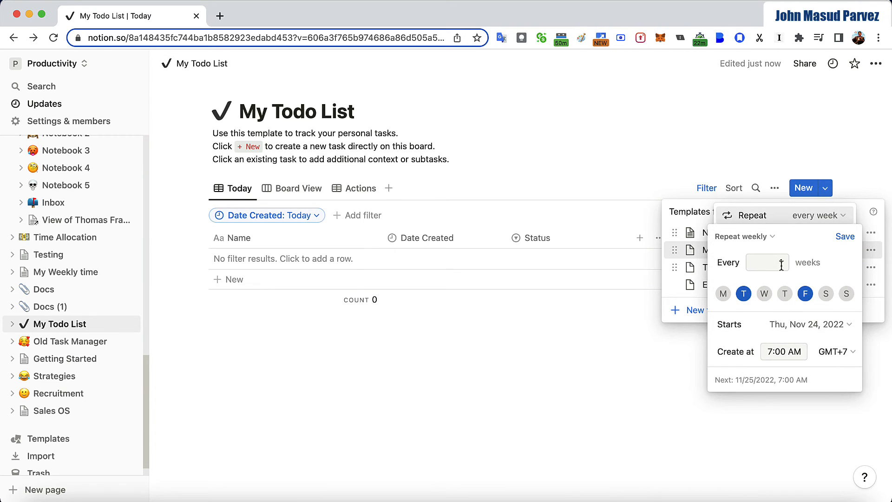
pyautogui.click(764, 238)
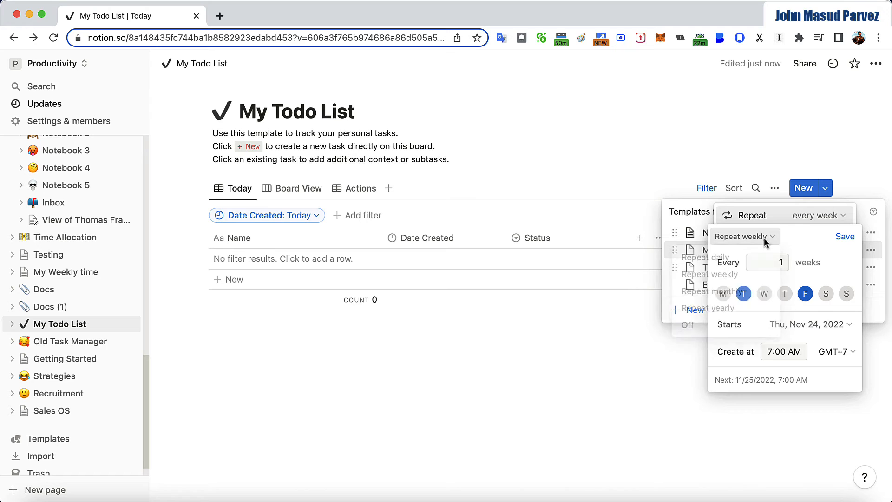
pyautogui.click(690, 326)
pyautogui.click(669, 320)
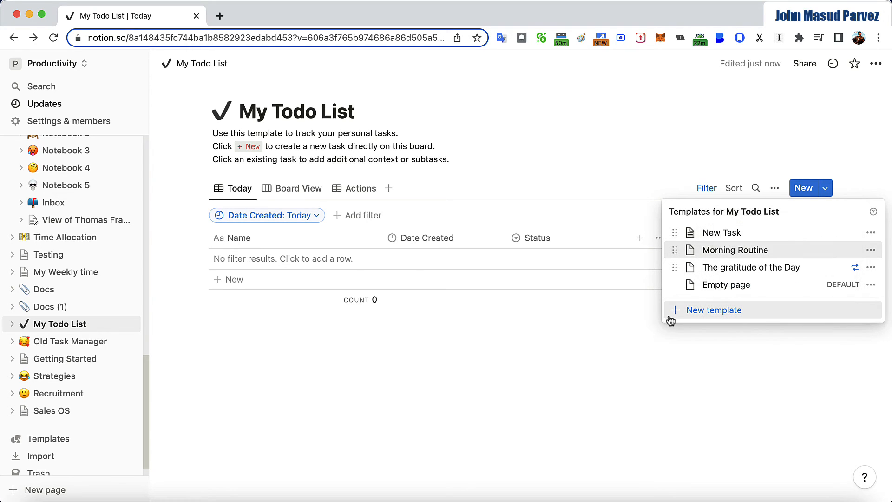